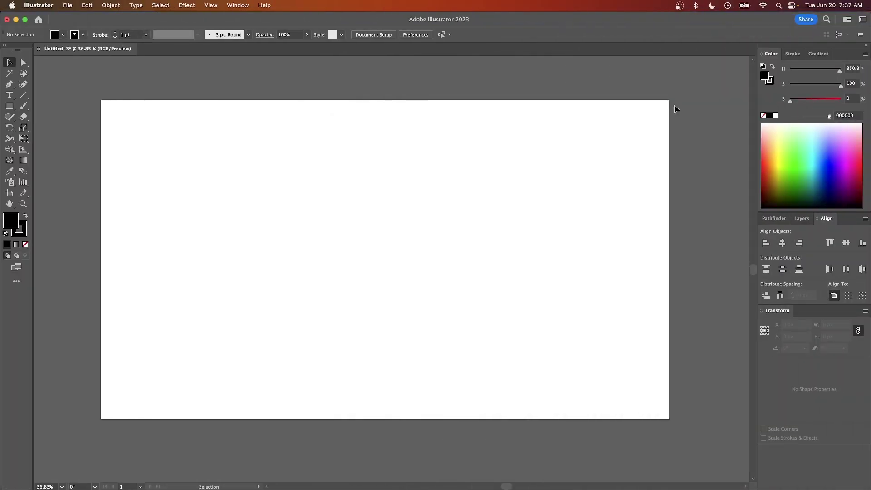
# Step: Draw a 1920×1080 px rectangle over the whole artboard with a radial gradient fill
pyautogui.click(9, 106)
pyautogui.moveTo(102, 101); pyautogui.dragTo(669, 419)
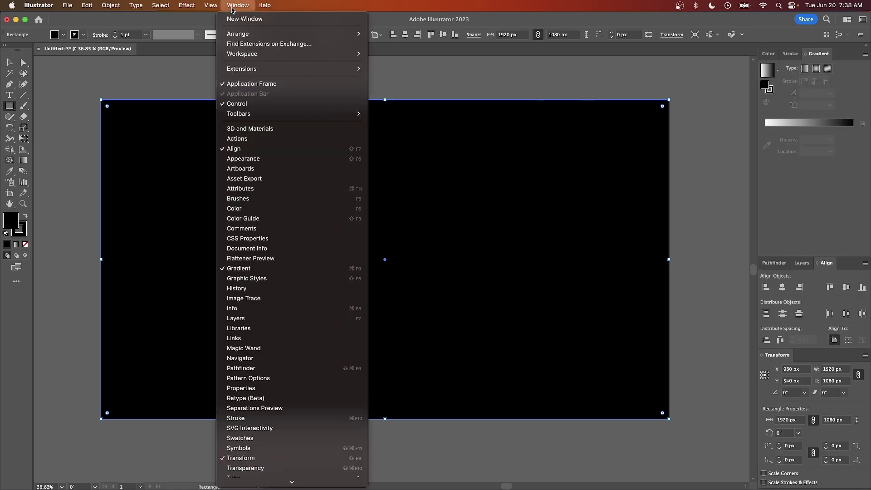
pyautogui.click(498, 18)
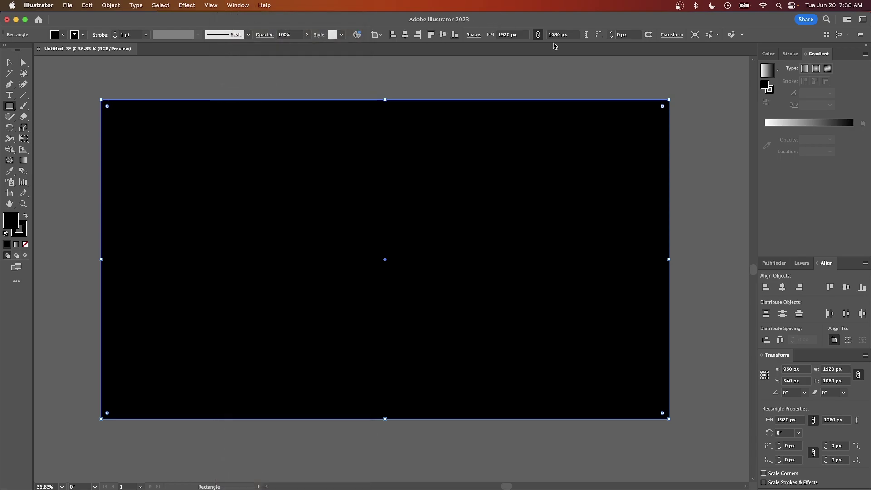
# Step: Apply the radial gradient and change its white stop to dark brown (#3F1800), leaving black edges
pyautogui.click(817, 70)
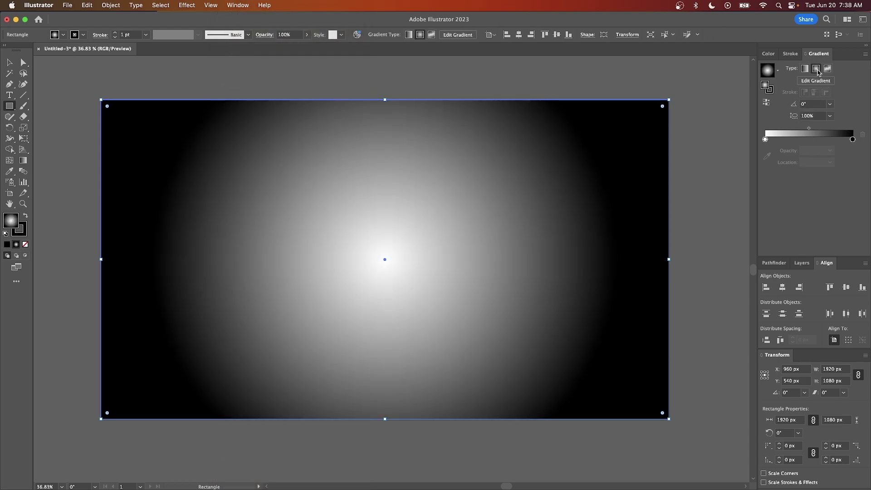
pyautogui.click(766, 141)
pyautogui.doubleClick(766, 140)
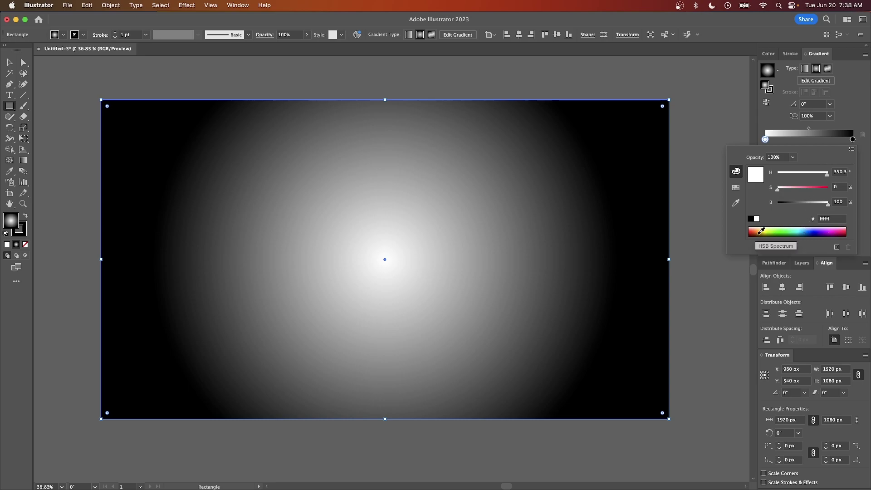
pyautogui.moveTo(761, 231); pyautogui.dragTo(757, 232)
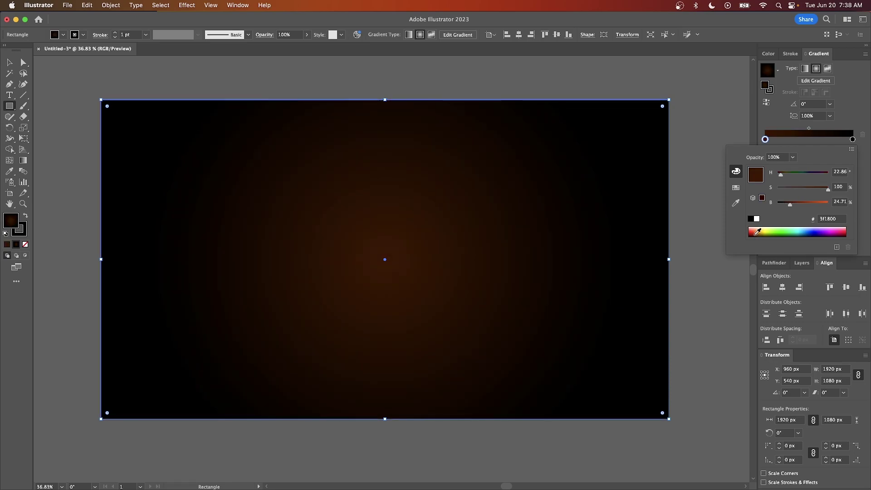
pyautogui.click(854, 94)
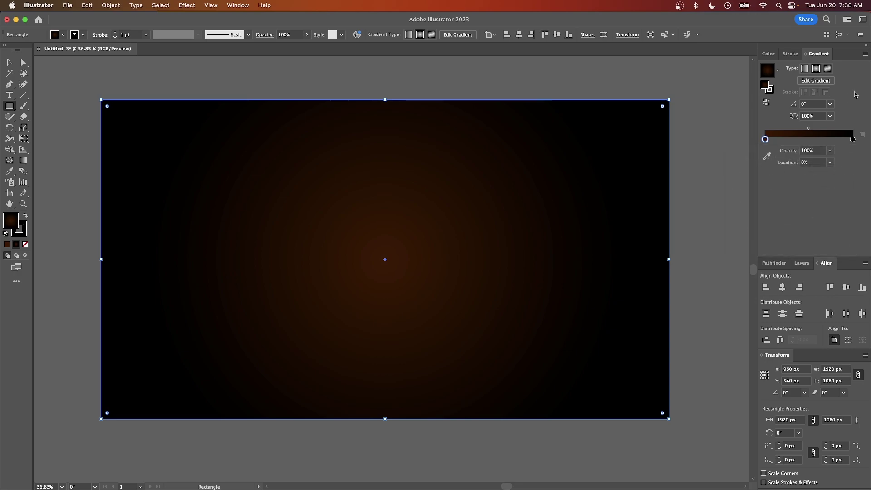
# Step: Type the text 'GLOW EFFECT' above the artboard
pyautogui.scroll(2, 439, 108)
pyautogui.hscroll(-1, 438, 108)
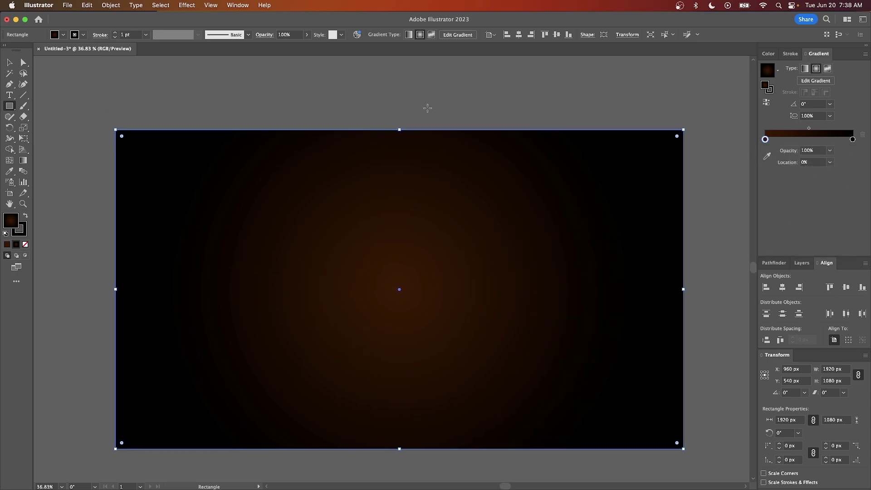
pyautogui.press('t')
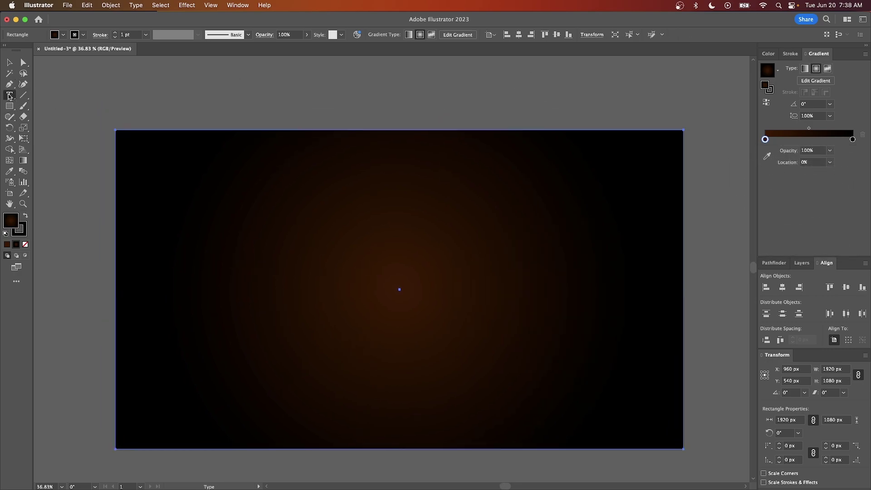
pyautogui.scroll(1, 195, 103)
pyautogui.scroll(2, 218, 113)
pyautogui.click(258, 136)
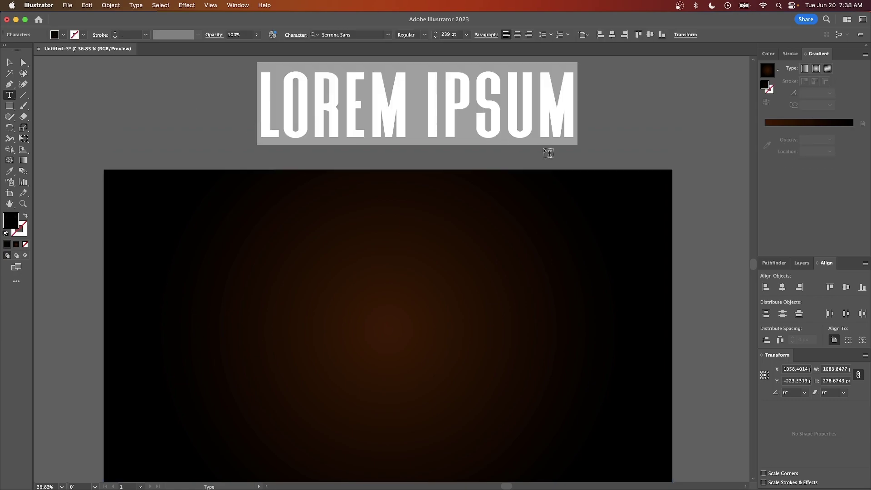
pyautogui.write('GLOW EFFECT')
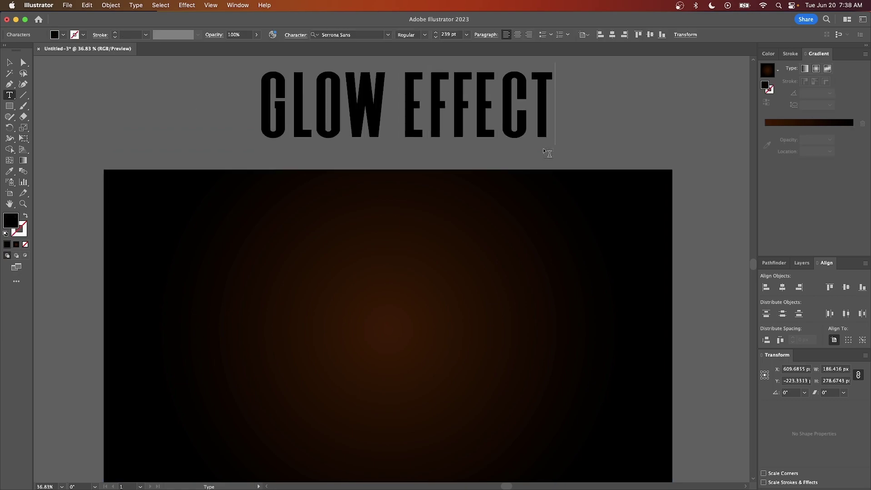
pyautogui.scroll(3, 547, 153)
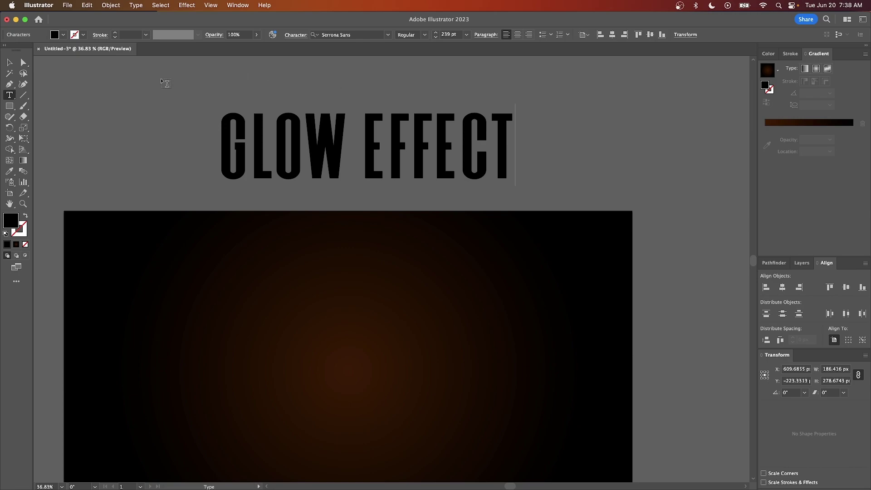
# Step: Set the GLOW EFFECT text's fill colour to white
pyautogui.click(9, 63)
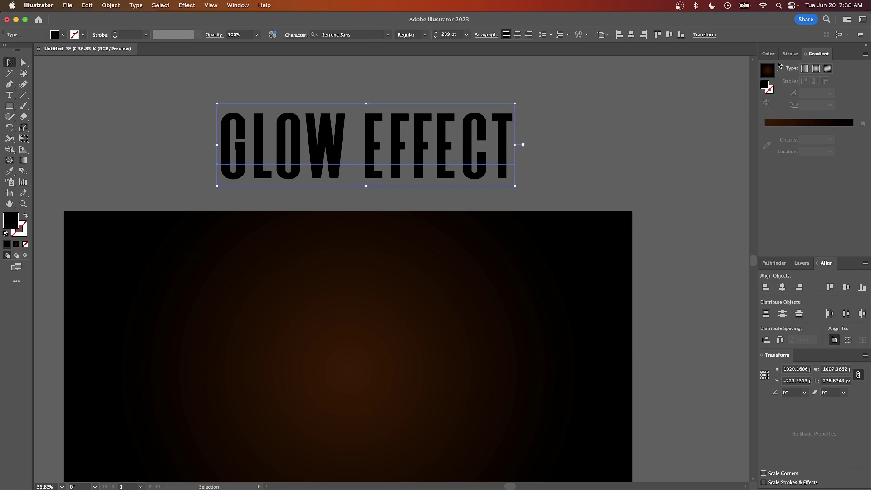
pyautogui.click(769, 54)
pyautogui.click(775, 115)
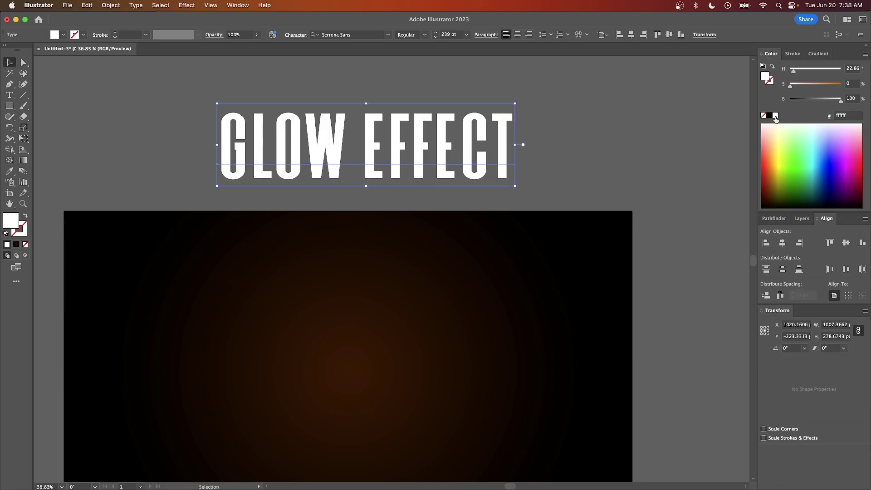
pyautogui.scroll(-2, 447, 131)
# Step: Move the text onto the artboard and centre it horizontally and vertically
pyautogui.moveTo(423, 91); pyautogui.dragTo(399, 318)
pyautogui.scroll(-2, 398, 323)
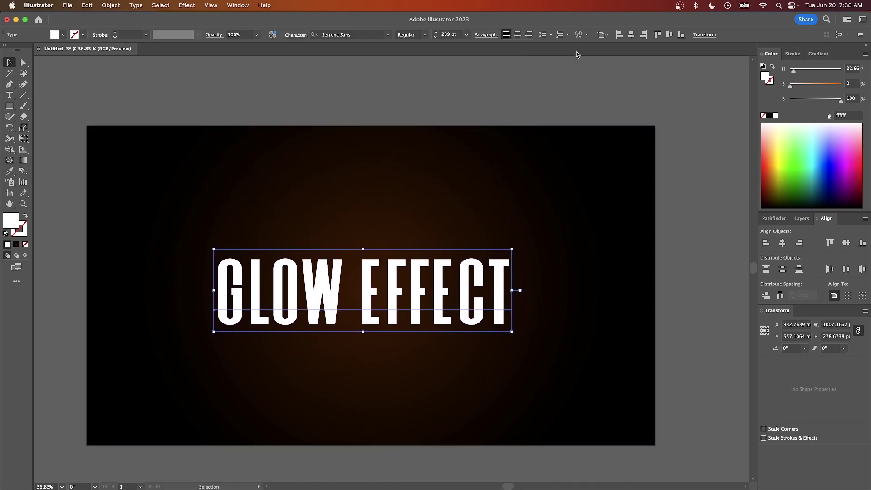
pyautogui.click(631, 35)
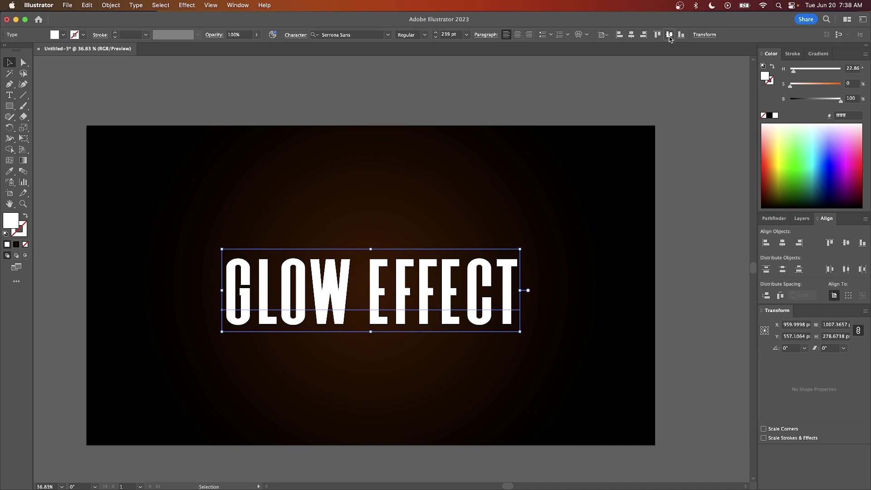
pyautogui.click(669, 35)
pyautogui.hscroll(2, 575, 178)
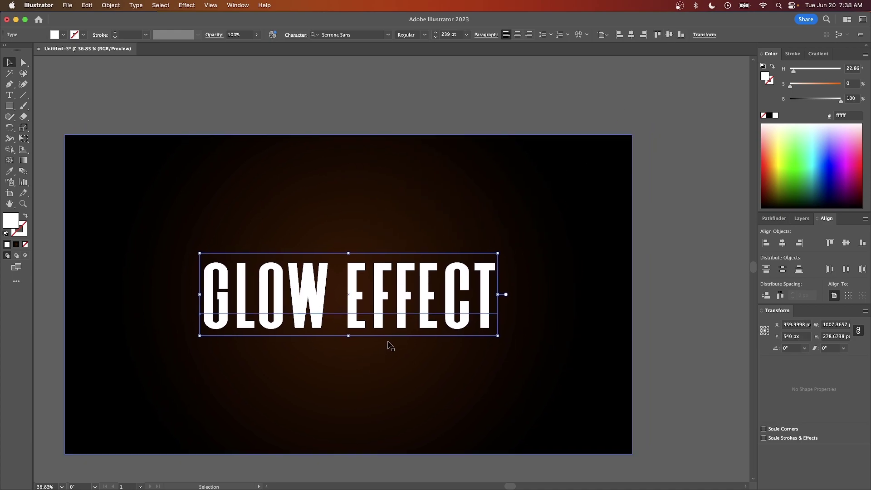
pyautogui.scroll(3, 389, 346)
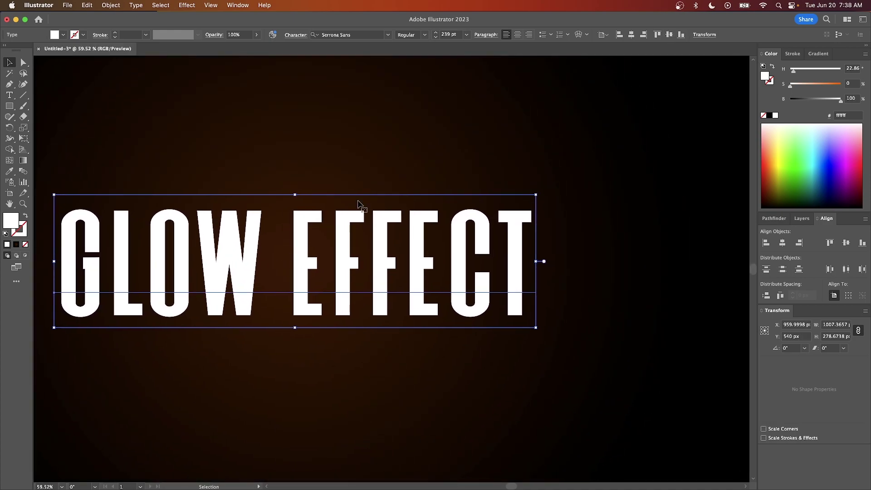
# Step: Add an Outer Glow effect to the GLOW EFFECT text via Effect > Stylize
pyautogui.click(188, 6)
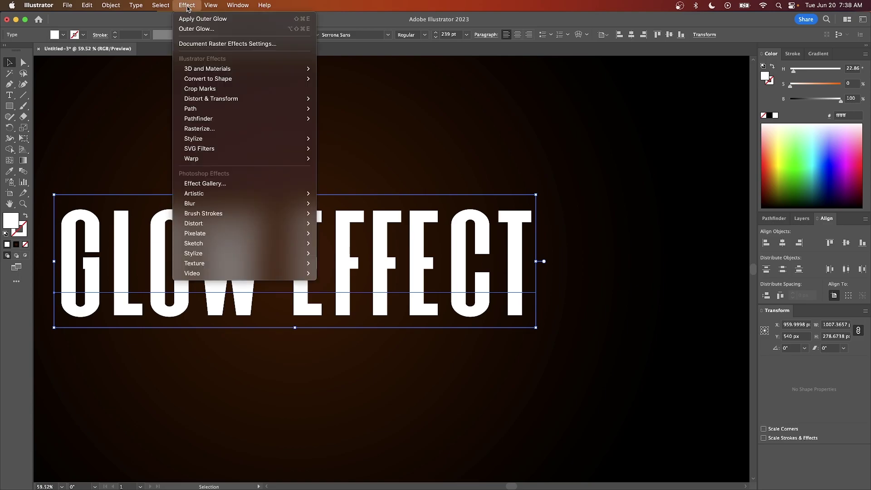
pyautogui.moveTo(237, 139)
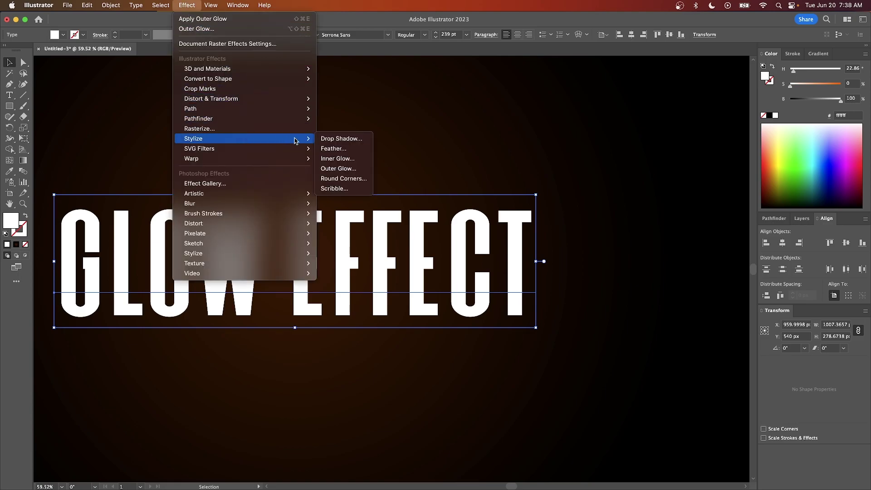
pyautogui.click(353, 174)
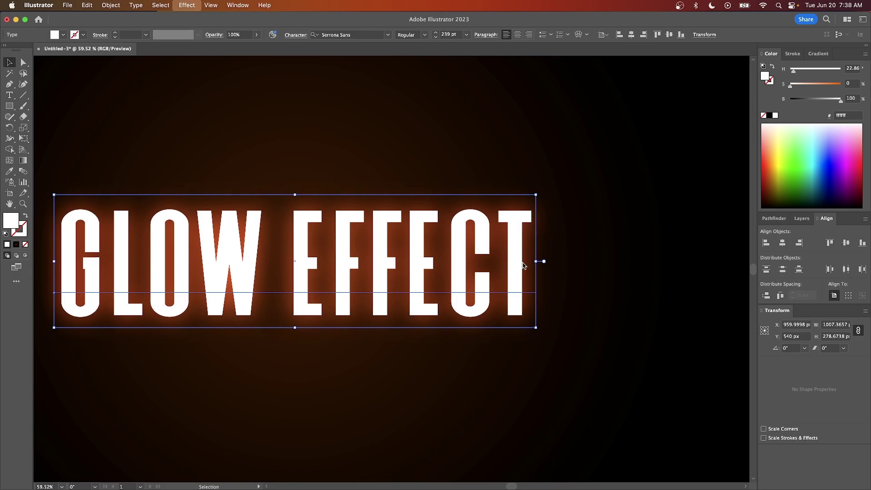
pyautogui.moveTo(620, 173); pyautogui.dragTo(649, 174)
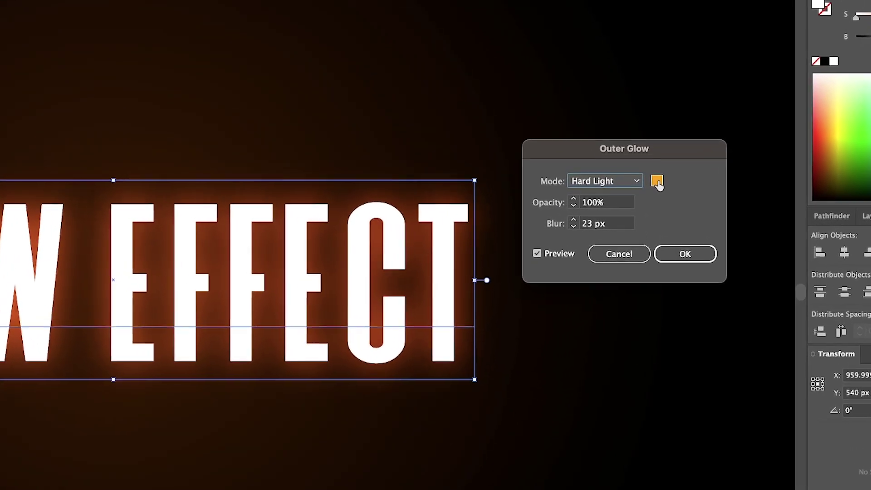
# Step: Set the glow colour to a fully saturated yellow, starting from hex ff9d00
pyautogui.click(657, 182)
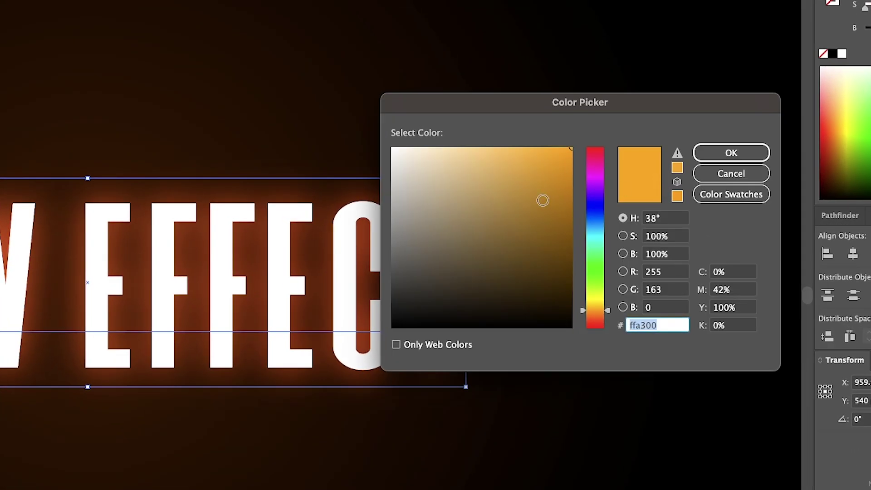
pyautogui.write('ff9d00')
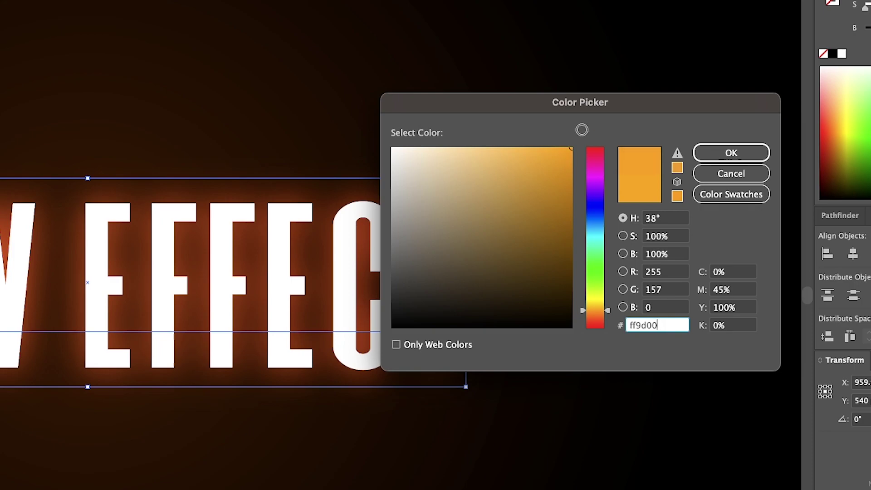
pyautogui.moveTo(582, 130)
pyautogui.mouseDown()
pyautogui.moveTo(523, 125)
pyautogui.moveTo(558, 117)
pyautogui.mouseUp()
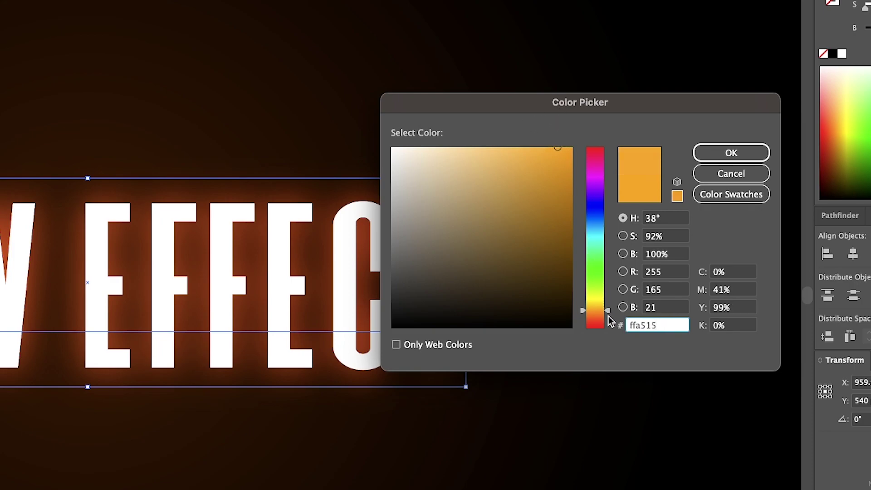
pyautogui.moveTo(608, 318); pyautogui.dragTo(609, 304)
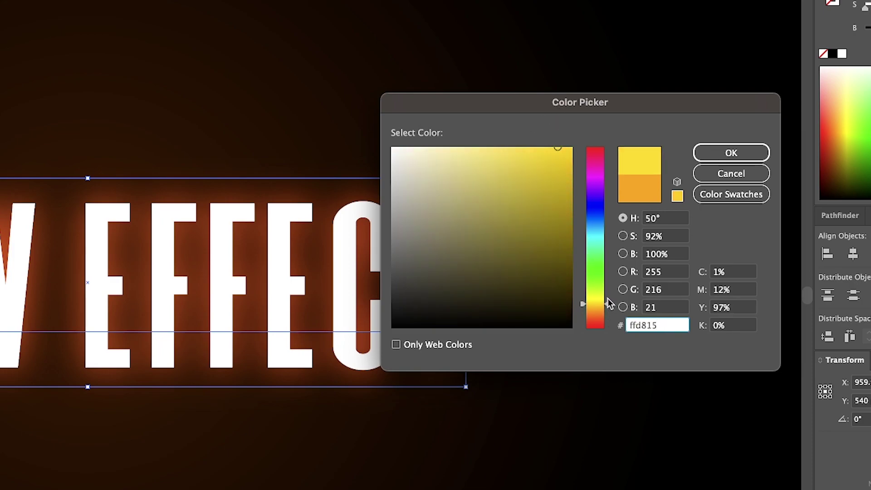
pyautogui.moveTo(561, 145); pyautogui.dragTo(597, 135)
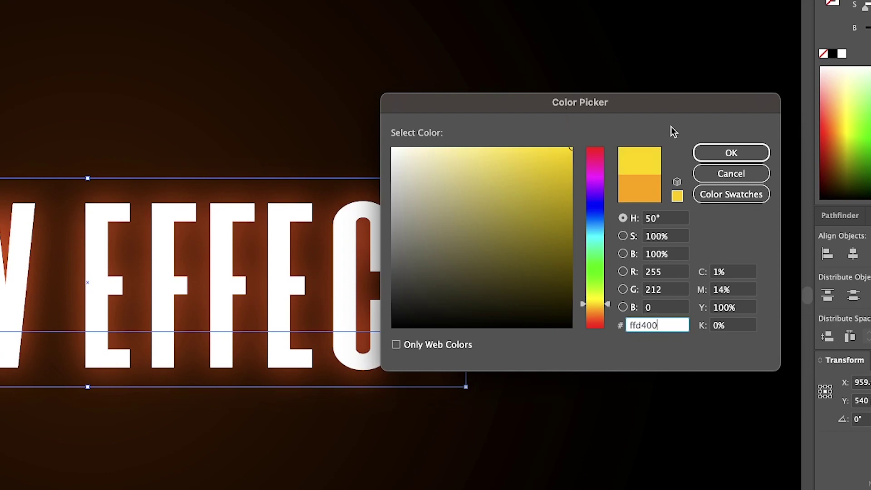
pyautogui.click(716, 152)
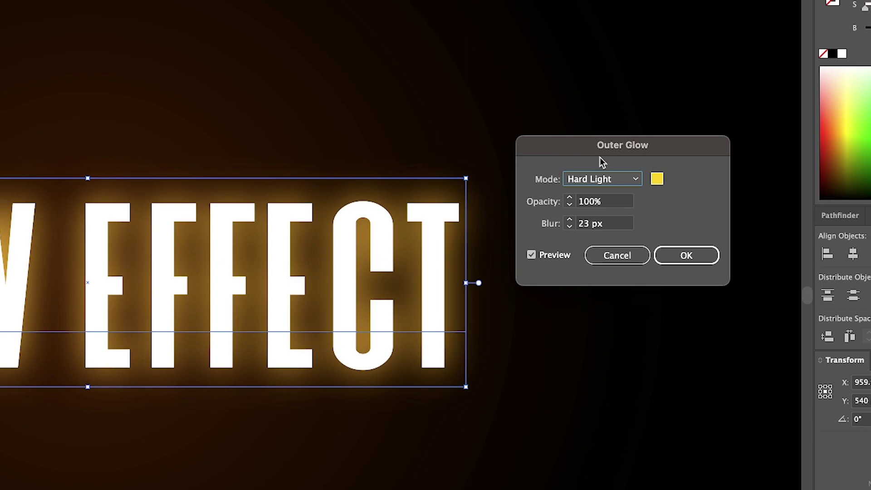
# Step: Compare the glow in Normal blend mode, then set it back to Hard Light
pyautogui.click(591, 178)
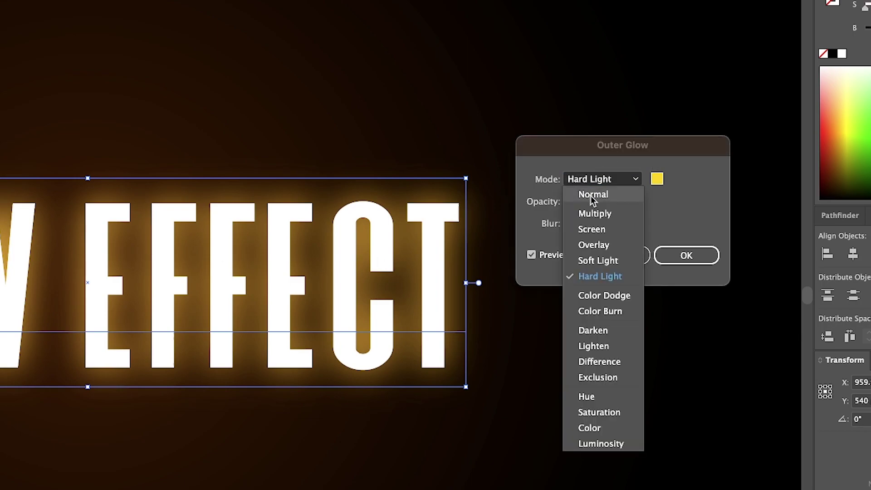
pyautogui.click(593, 195)
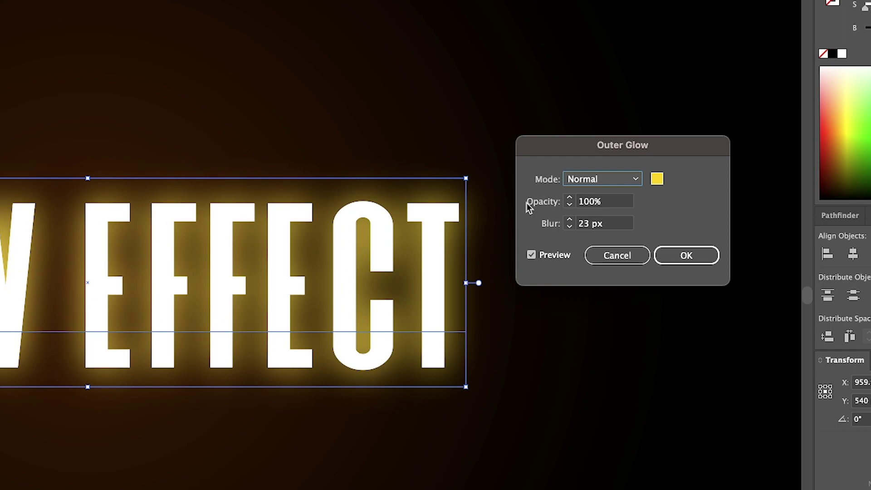
pyautogui.click(600, 180)
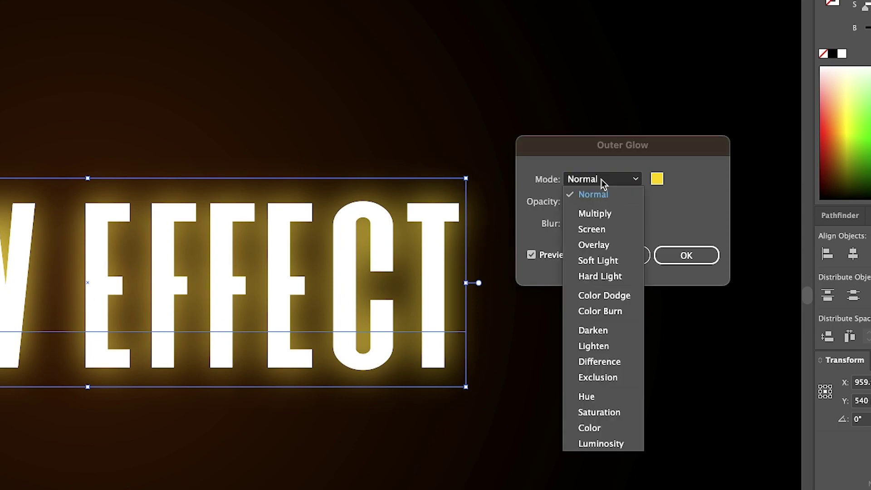
pyautogui.click(610, 277)
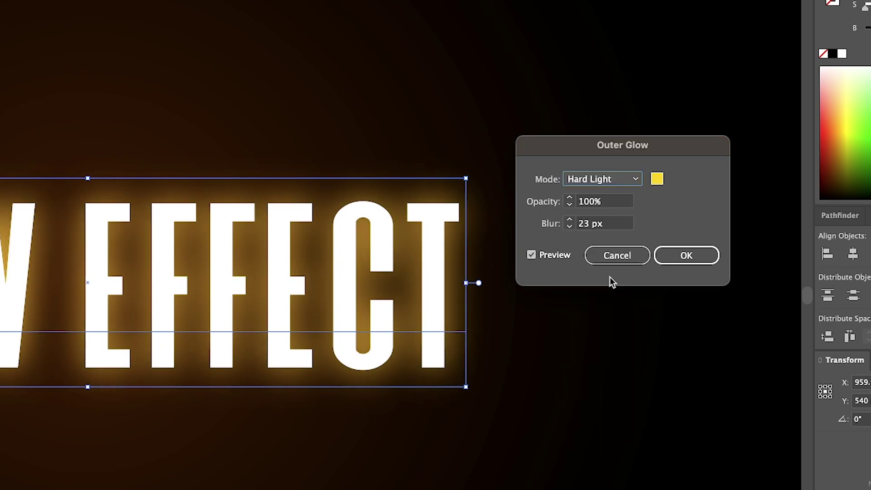
pyautogui.click(598, 205)
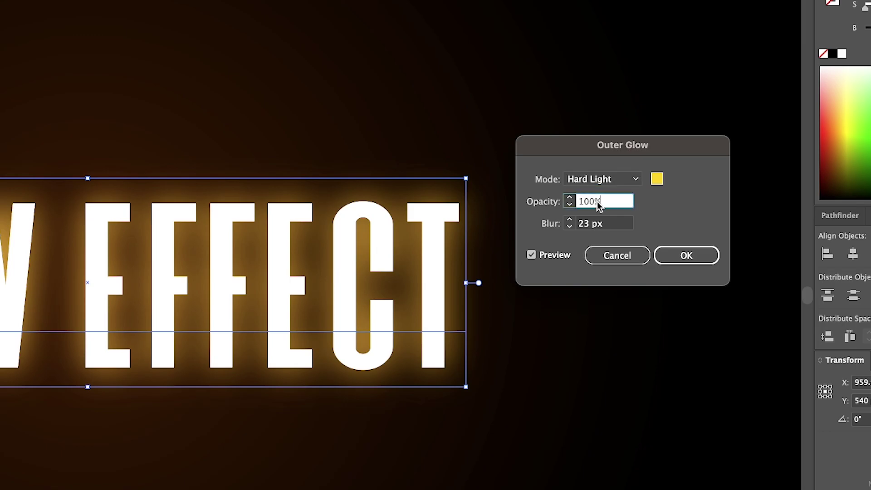
# Step: Keep glow opacity at 100%, tighten the blur to 14 px, and apply the Outer Glow
pyautogui.doubleClick(598, 205)
pyautogui.write('76')
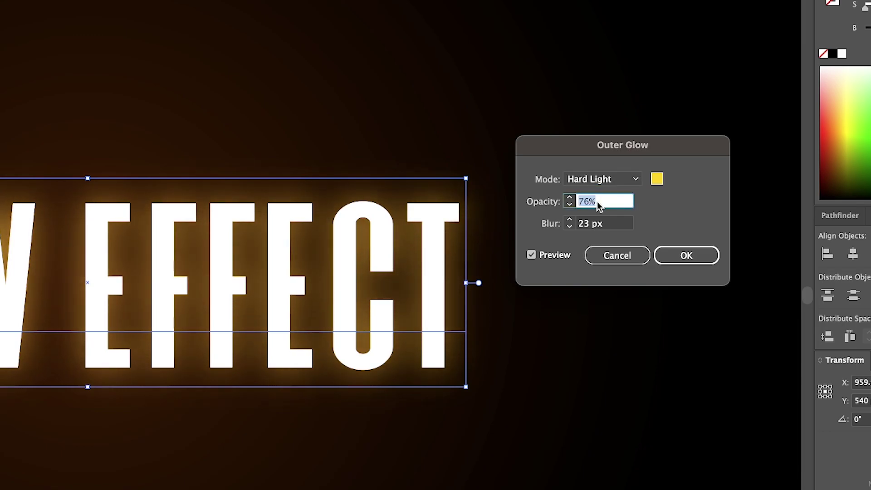
pyautogui.write('44')
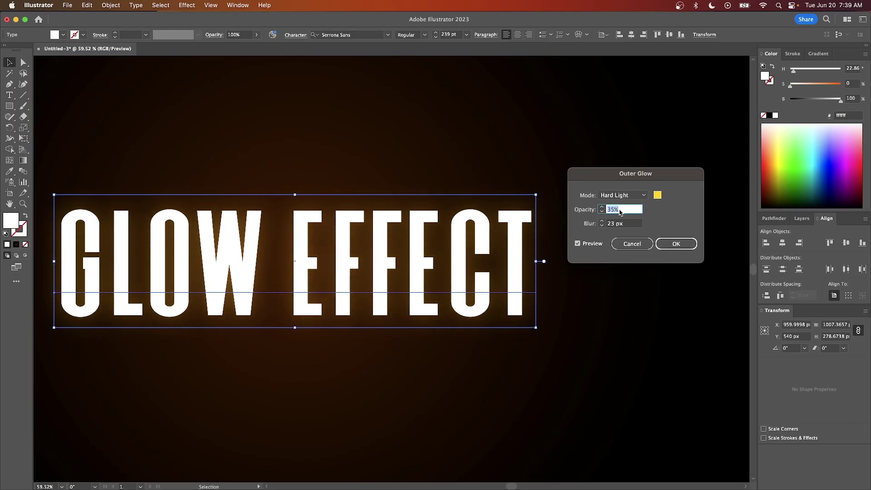
pyautogui.write('100')
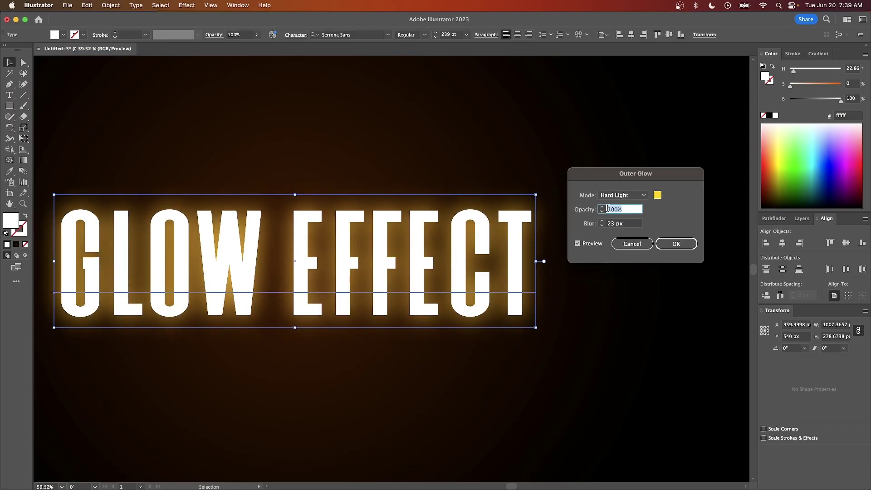
pyautogui.click(626, 225)
pyautogui.press('Up')
pyautogui.press('Up')
pyautogui.press('Up')
pyautogui.press('Up')
pyautogui.press('Down')
pyautogui.press('Down')
pyautogui.press('Down')
pyautogui.press('Down')
pyautogui.press('Down')
pyautogui.press('Down')
pyautogui.press('Down')
pyautogui.press('Down')
pyautogui.press('Down')
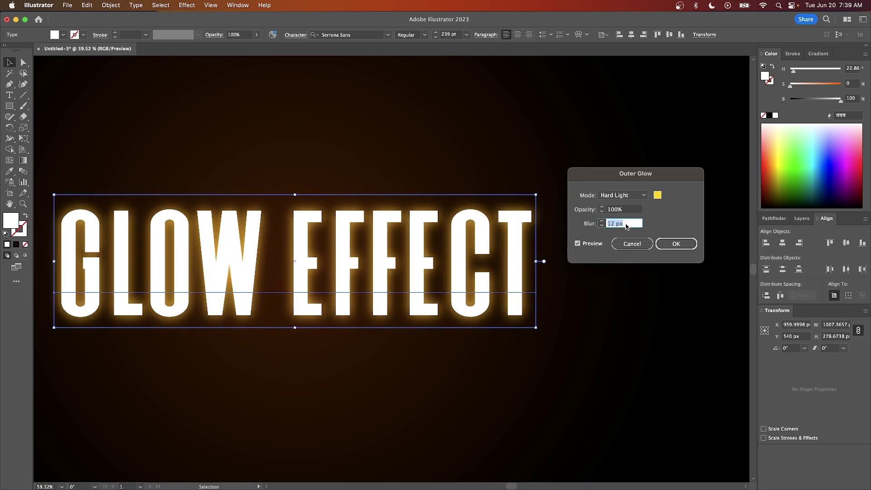
pyautogui.press('Up')
pyautogui.press('Up')
pyautogui.press('Up')
pyautogui.press('Up')
pyautogui.press('Up')
pyautogui.press('Up')
pyautogui.press('Up')
pyautogui.press('Up')
pyautogui.press('Up')
pyautogui.press('Up')
pyautogui.press('Up')
pyautogui.press('Up')
pyautogui.press('Up')
pyautogui.press('Up')
pyautogui.press('Up')
pyautogui.press('Up')
pyautogui.press('Up')
pyautogui.press('Up')
pyautogui.press('Up')
pyautogui.press('Up')
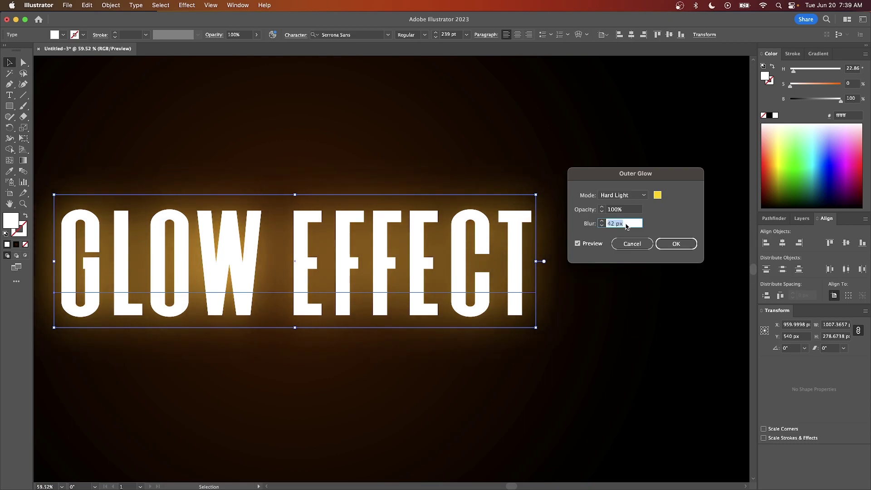
pyautogui.press('Up')
pyautogui.press('Up')
pyautogui.press('Up')
pyautogui.press('Up')
pyautogui.press('Up')
pyautogui.press('Up')
pyautogui.press('Up')
pyautogui.press('Up')
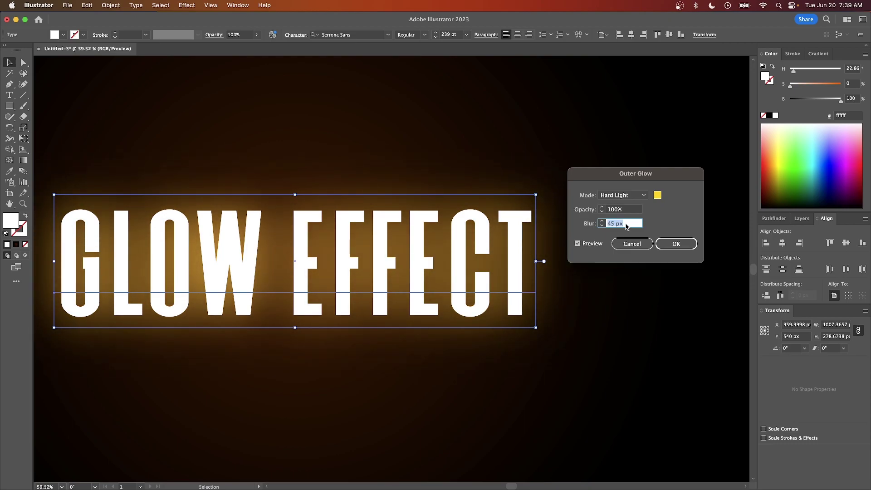
pyautogui.press('Down')
pyautogui.press('Down')
pyautogui.press('Down')
pyautogui.press('Down')
pyautogui.press('Down')
pyautogui.press('Down')
pyautogui.press('Down')
pyautogui.press('Down')
pyautogui.press('Down')
pyautogui.press('Down')
pyautogui.press('Down')
pyautogui.press('Down')
pyautogui.press('Down')
pyautogui.press('Down')
pyautogui.press('Down')
pyautogui.press('Down')
pyautogui.press('Down')
pyautogui.press('Down')
pyautogui.press('Down')
pyautogui.press('Down')
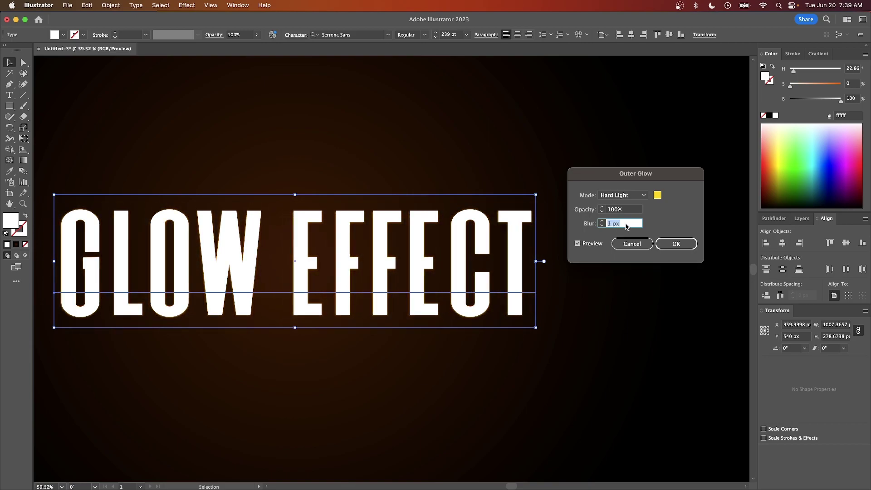
pyautogui.press('Up')
pyautogui.press('Up')
pyautogui.press('Up')
pyautogui.press('Up')
pyautogui.press('Up')
pyautogui.press('Up')
pyautogui.press('Up')
pyautogui.press('Up')
pyautogui.press('Up')
pyautogui.press('Up')
pyautogui.press('Up')
pyautogui.press('Up')
pyautogui.press('Up')
pyautogui.press('Up')
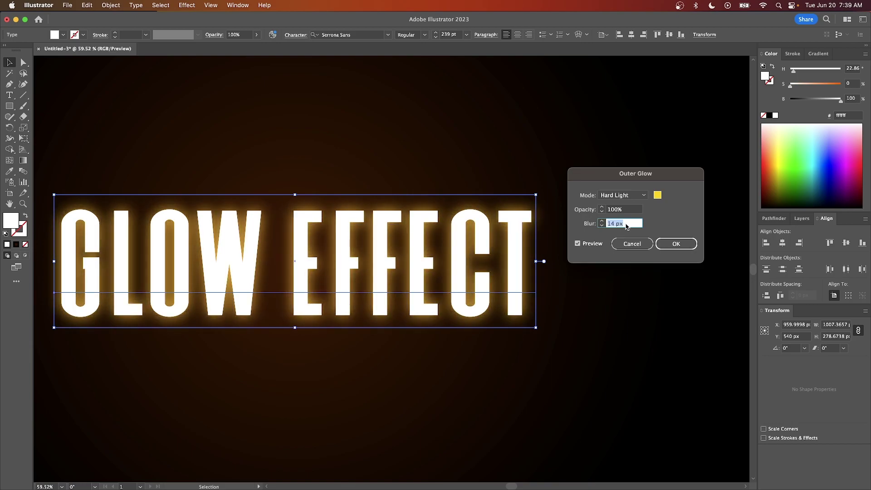
pyautogui.click(675, 244)
# Step: Show the Appearance panel from the Window menu and reposition it
pyautogui.scroll(-5, 510, 242)
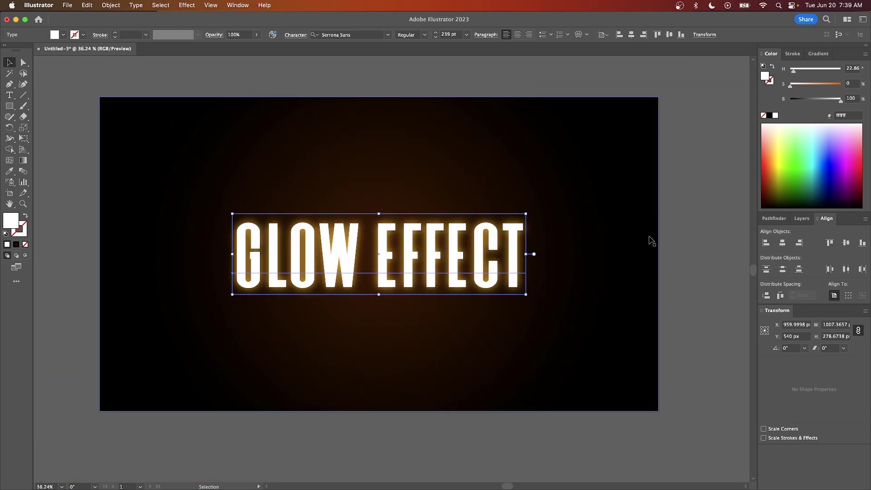
pyautogui.click(701, 238)
pyautogui.scroll(3, 533, 243)
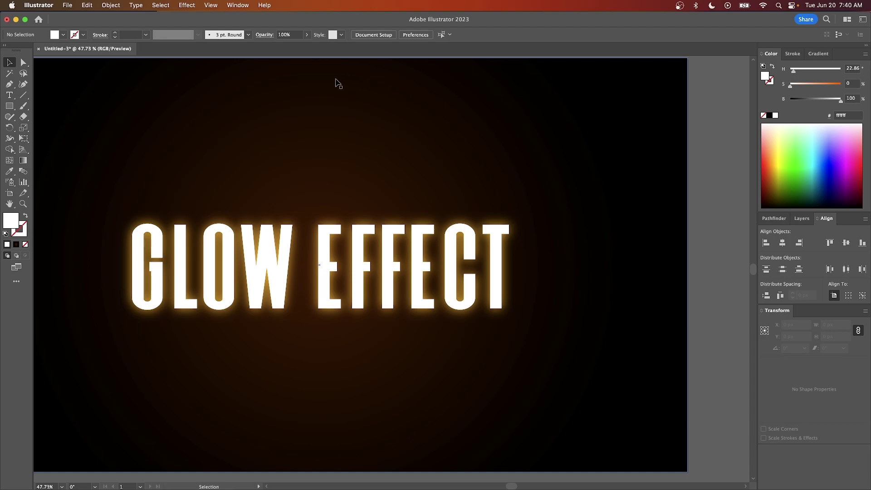
pyautogui.click(237, 6)
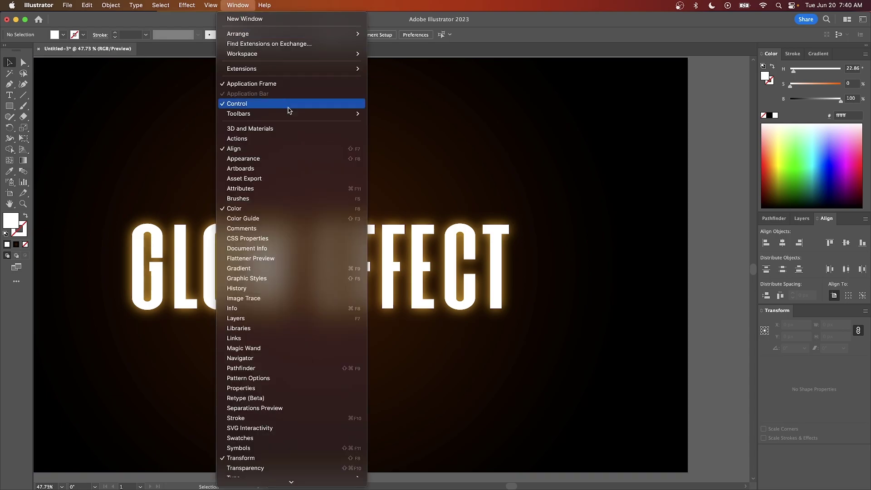
pyautogui.click(252, 158)
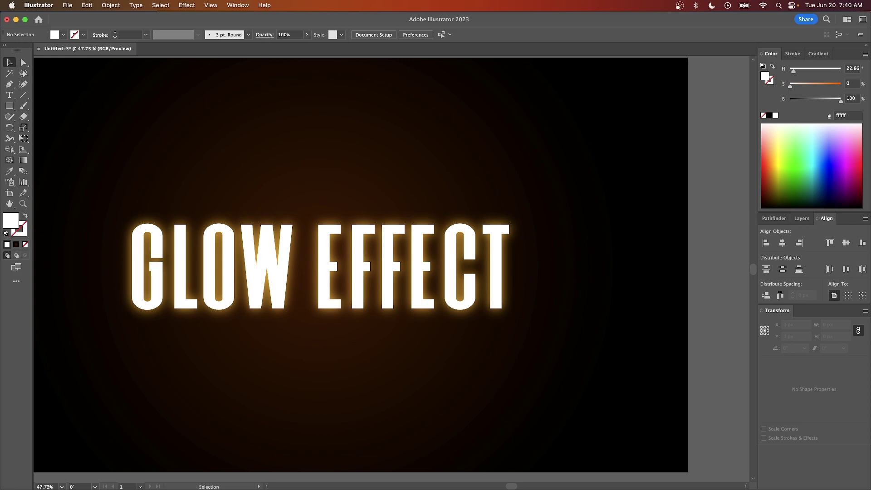
pyautogui.moveTo(470, 181); pyautogui.dragTo(602, 157)
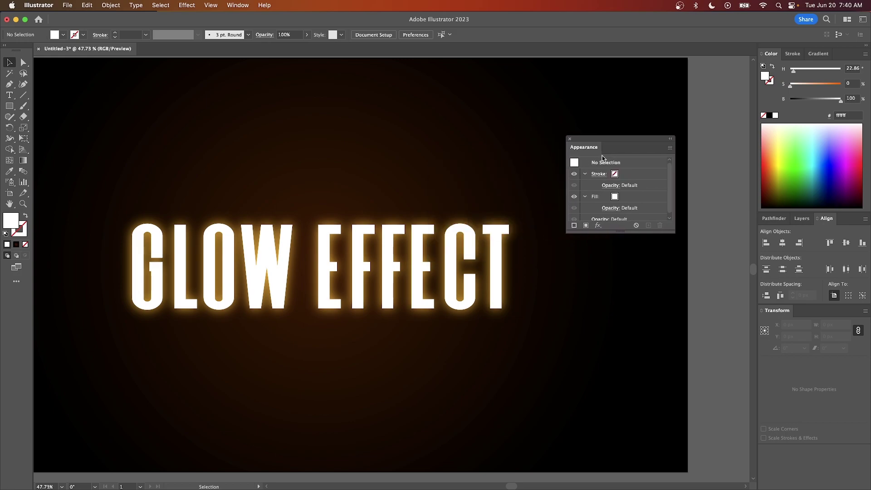
# Step: Select the GLOW EFFECT text and reopen its Outer Glow settings from the Appearance panel
pyautogui.scroll(-1, 630, 188)
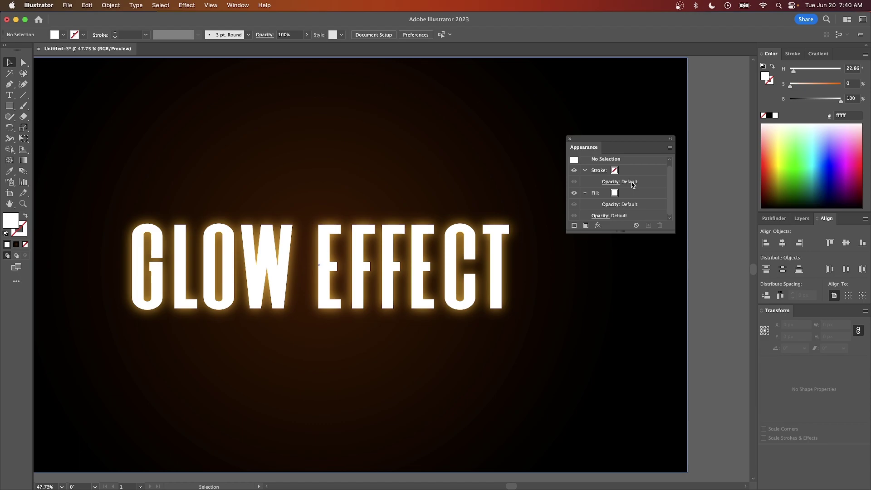
pyautogui.click(459, 246)
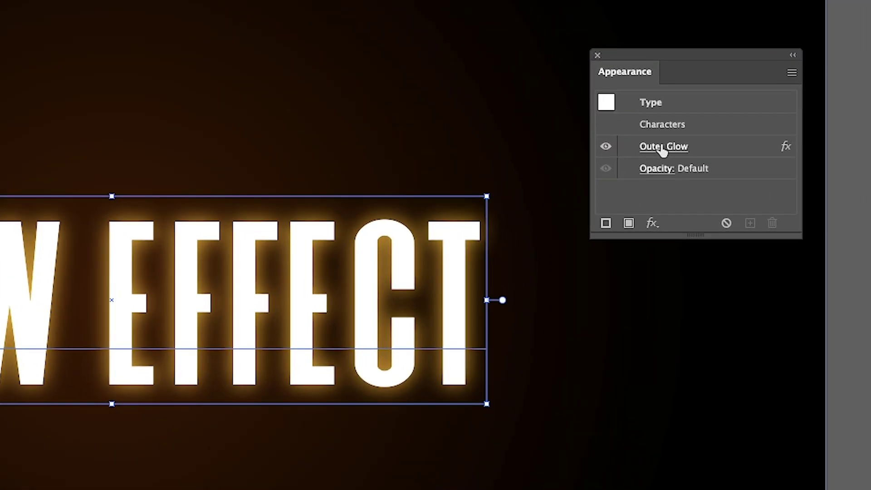
pyautogui.click(662, 147)
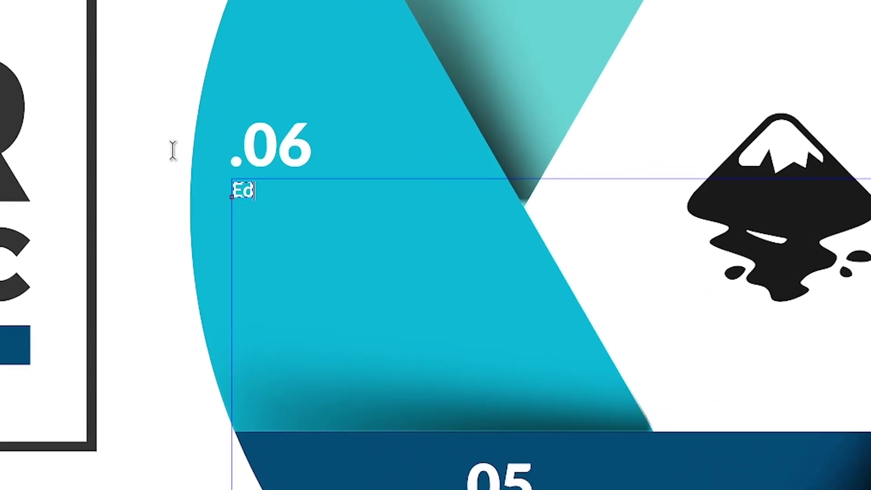
# Step: Choose Inkscape as the favourite app and enter an e-mail address in the signup form
pyautogui.write('it your text!')
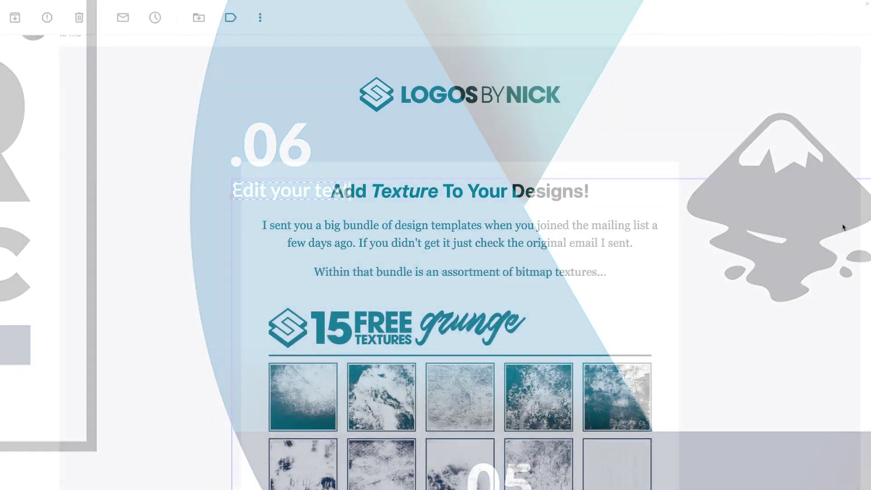
pyautogui.scroll(-10, 844, 227)
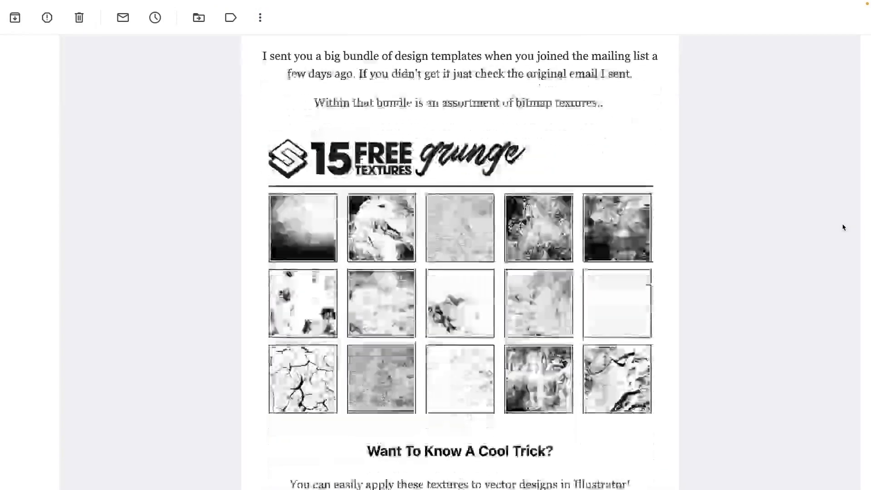
pyautogui.scroll(-2, 844, 227)
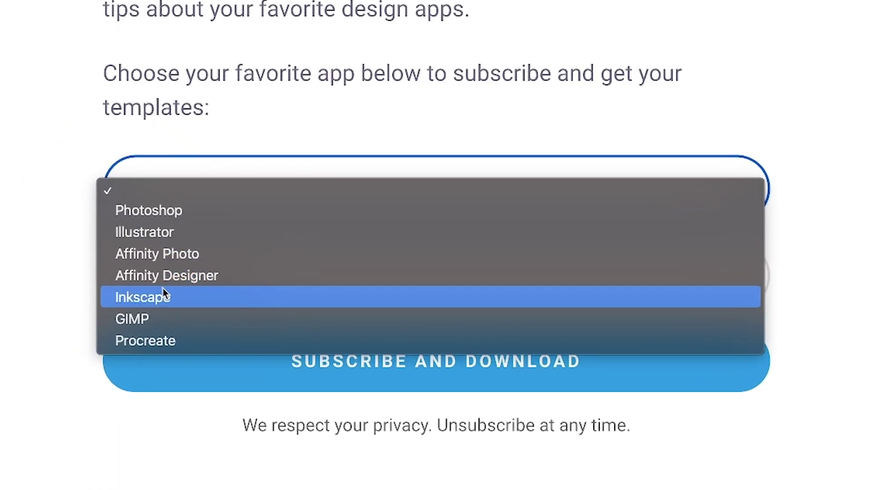
pyautogui.click(151, 298)
pyautogui.click(151, 297)
pyautogui.write('y')
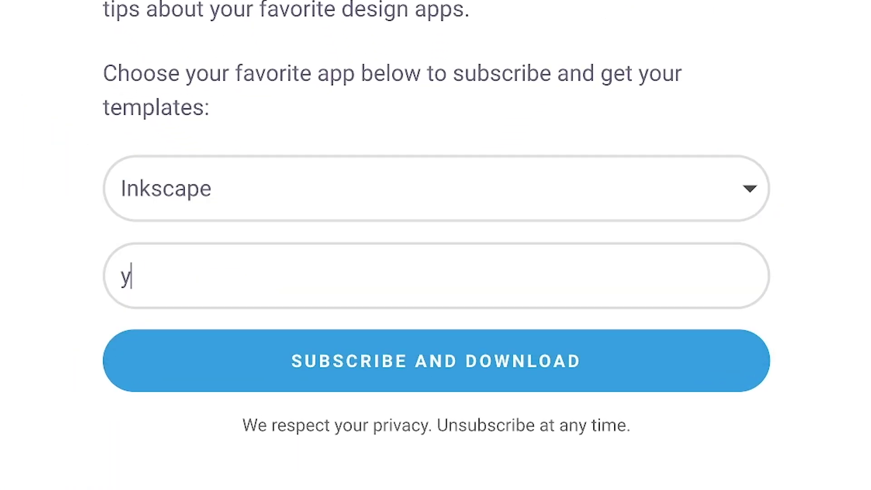
pyautogui.write('ou@email.com')
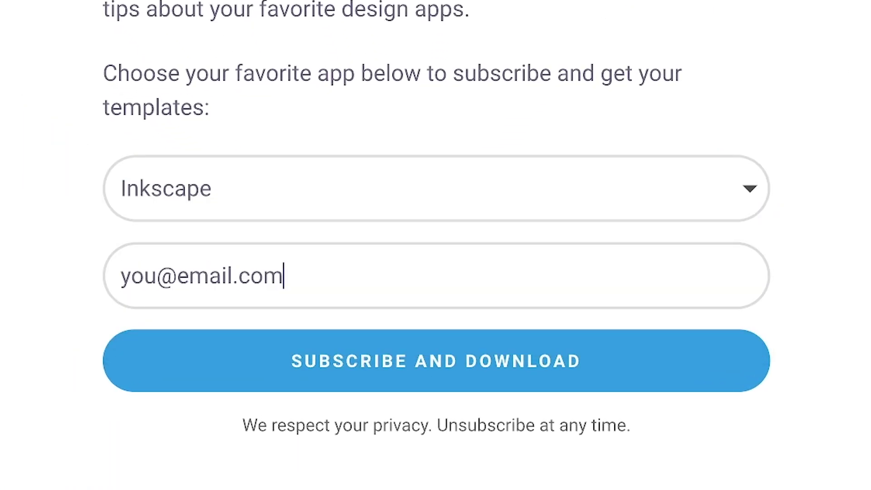